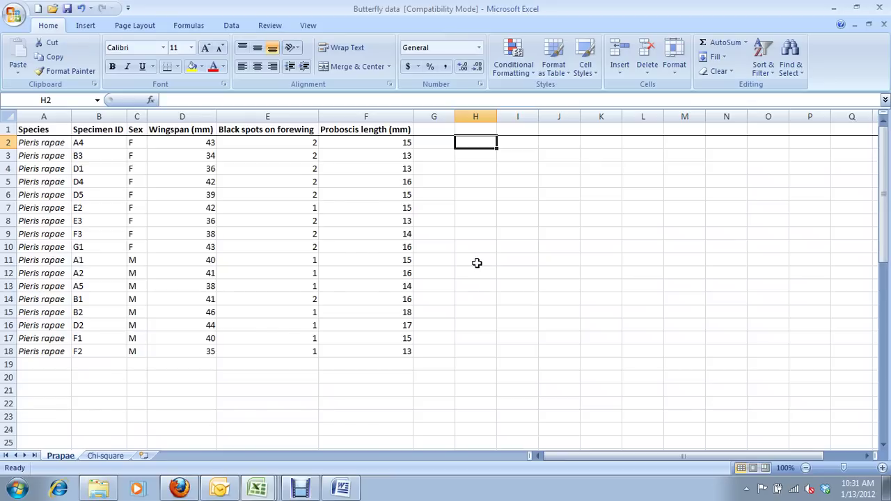
# View the mounted Pieris rapae photo in Firefox, and examine the Wingspan and Proboscis length columns in the Excel sheet.
pyautogui.hotkey('alt', 'Tab')
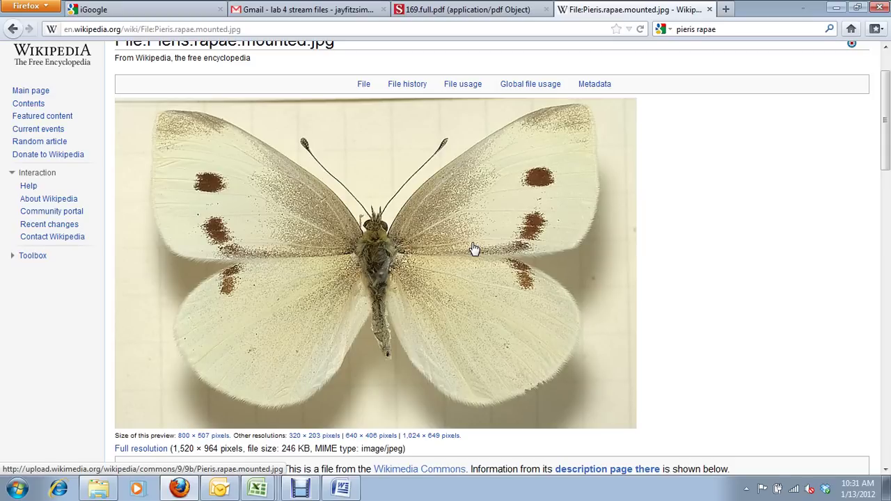
pyautogui.hotkey('alt', 'Tab')
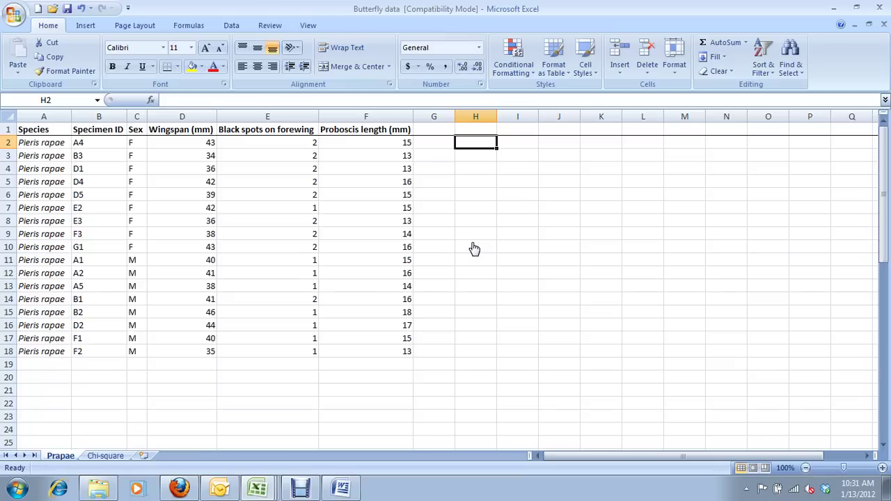
pyautogui.click(196, 113)
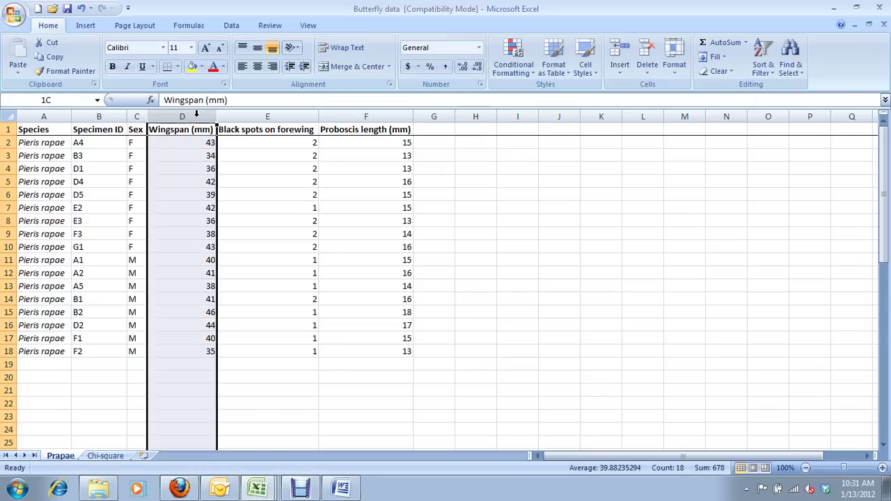
pyautogui.keyDown('ctrl'); pyautogui.click(378, 118); pyautogui.keyUp('ctrl')
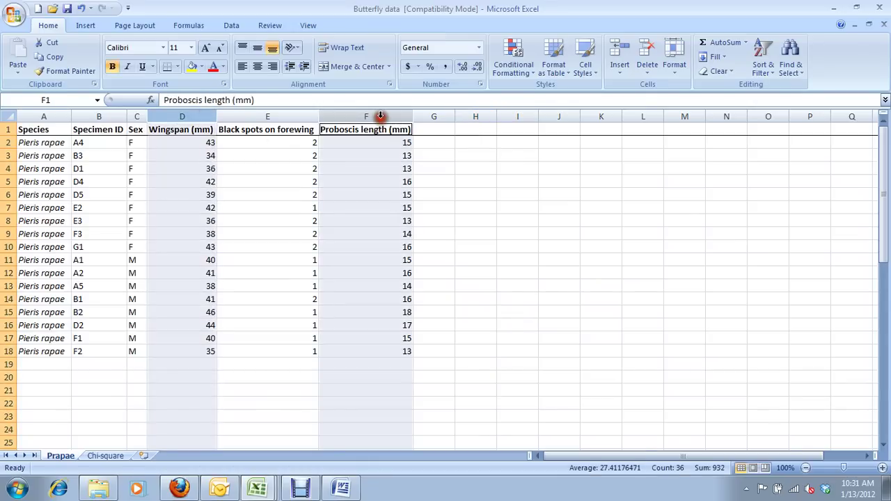
pyautogui.click(433, 142)
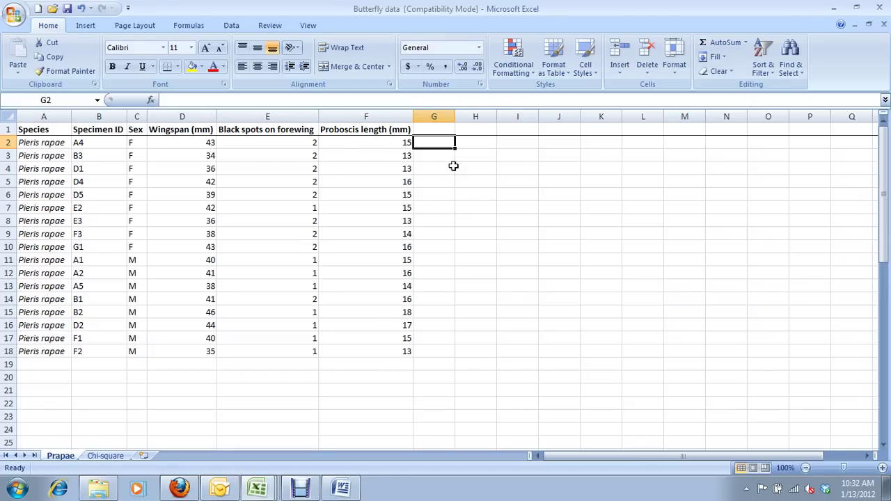
# Move the Proboscis length (mm) column in front of the Black spots on forewing column by inserting the cut cells.
pyautogui.click(374, 117)
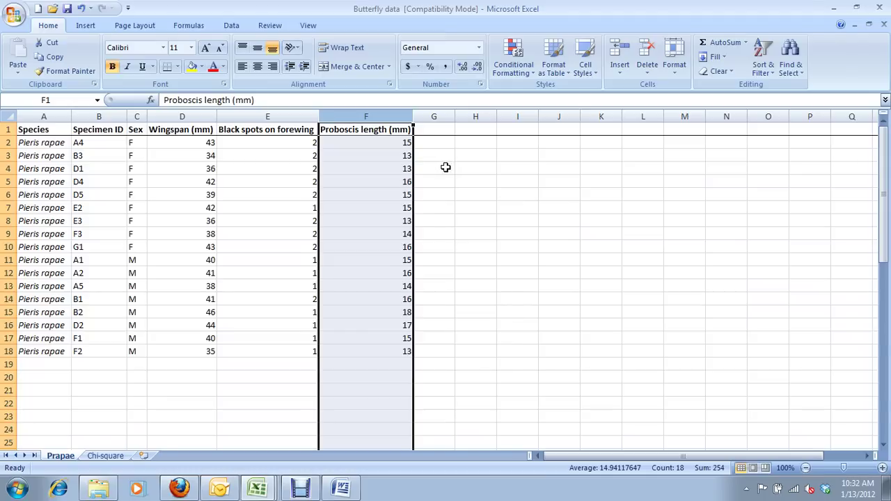
pyautogui.rightClick(397, 120)
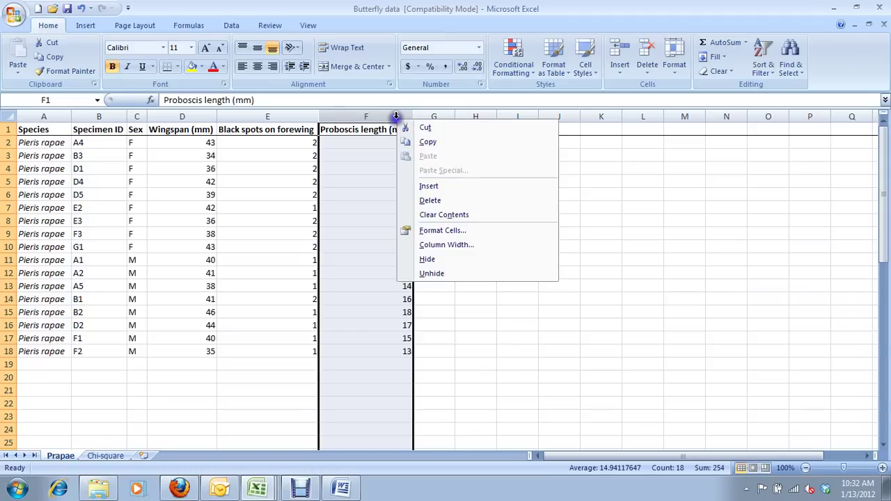
pyautogui.click(440, 132)
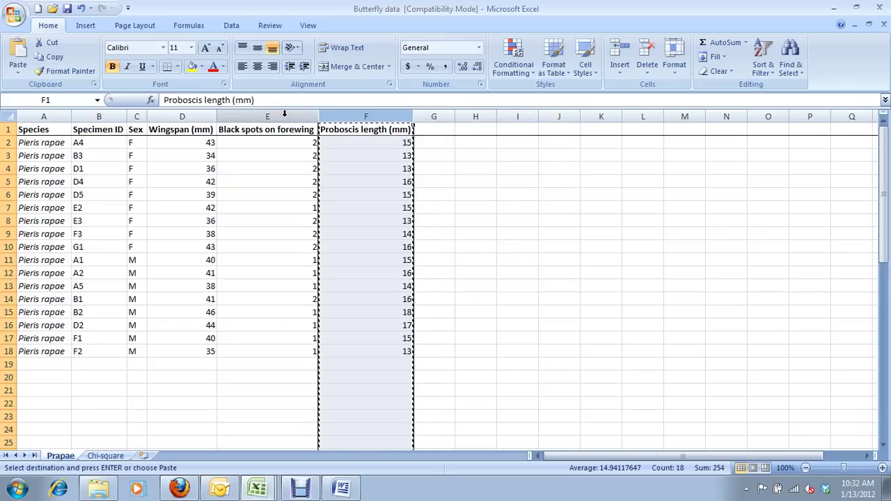
pyautogui.rightClick(284, 114)
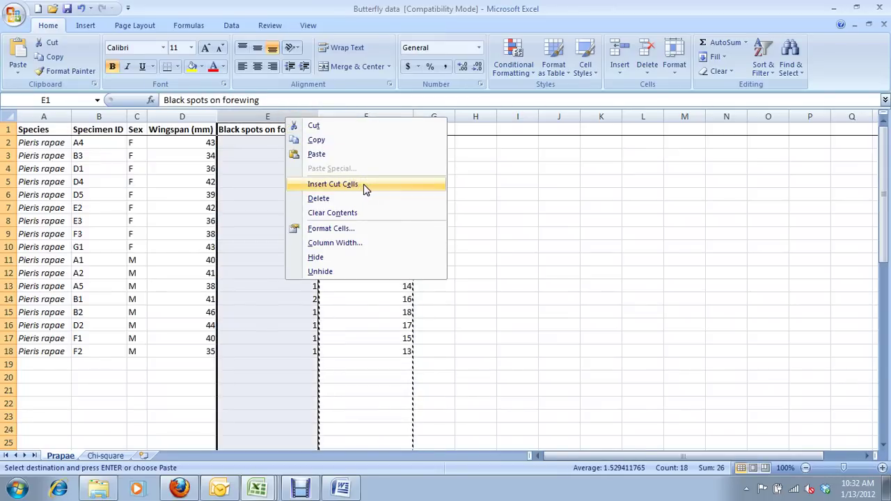
pyautogui.click(332, 184)
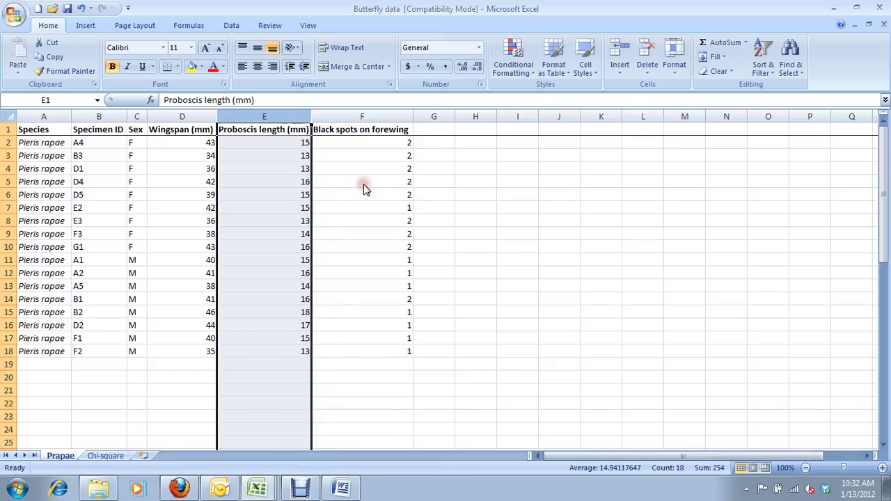
# Highlight the adjacent Wingspan (mm) and Proboscis length (mm) headers in D1:E1 to check the column order.
pyautogui.click(207, 143)
pyautogui.click(202, 129)
pyautogui.moveTo(202, 130); pyautogui.dragTo(248, 135)
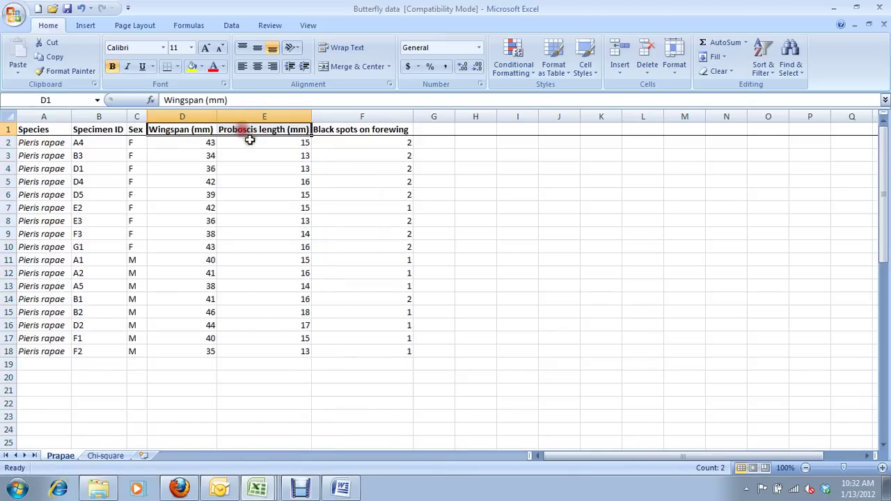
# With empty cell H2 selected, insert a blank markers-only scatter chart and place it beside the data table, starting near G2.
pyautogui.click(475, 142)
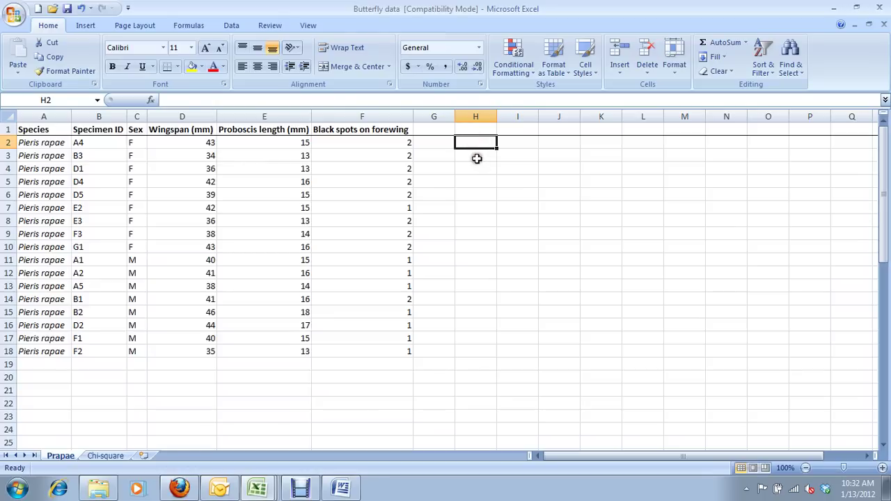
pyautogui.click(86, 26)
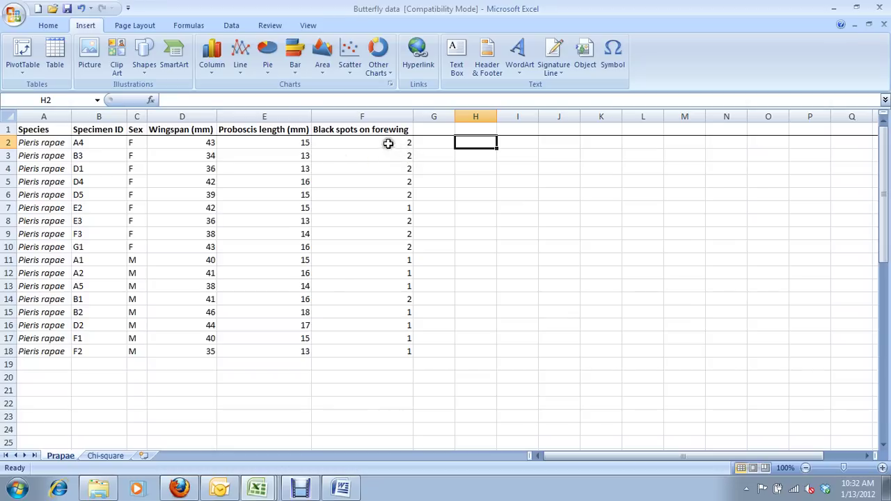
pyautogui.click(352, 74)
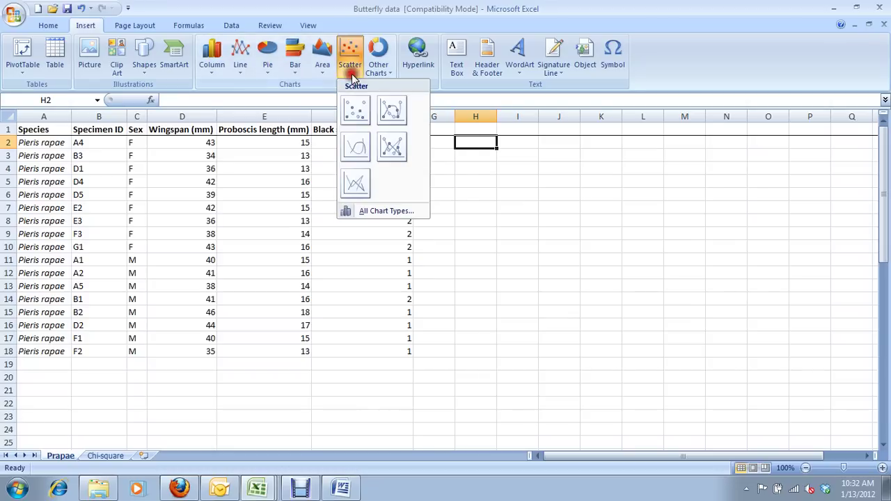
pyautogui.click(367, 123)
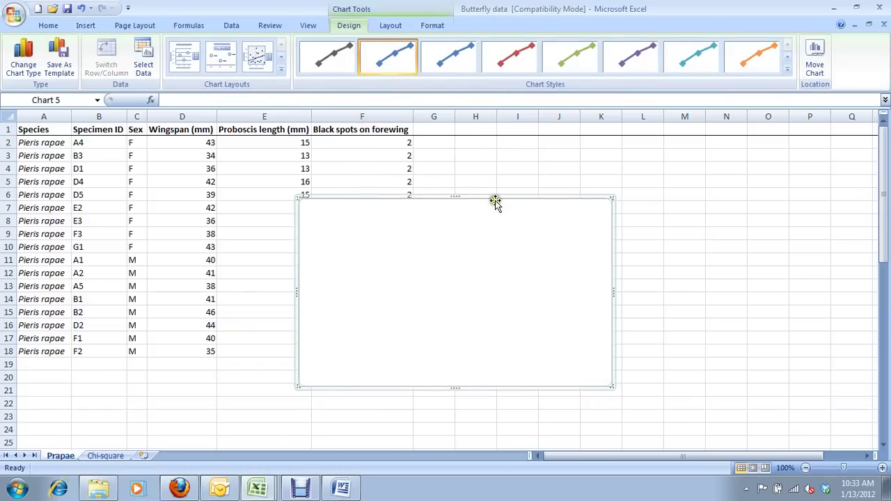
pyautogui.moveTo(493, 199); pyautogui.dragTo(632, 148)
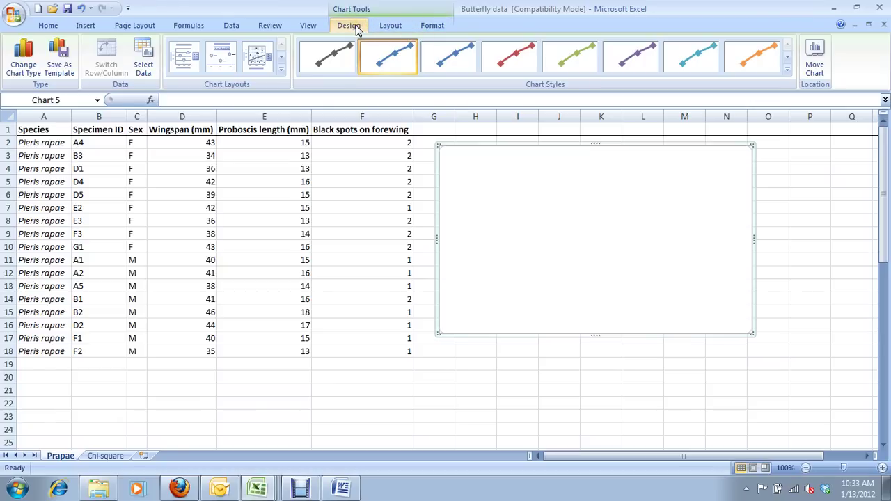
# Set the scatter chart's data range to D1:E18 on the Prapae sheet, covering wingspan and proboscis length.
pyautogui.click(144, 68)
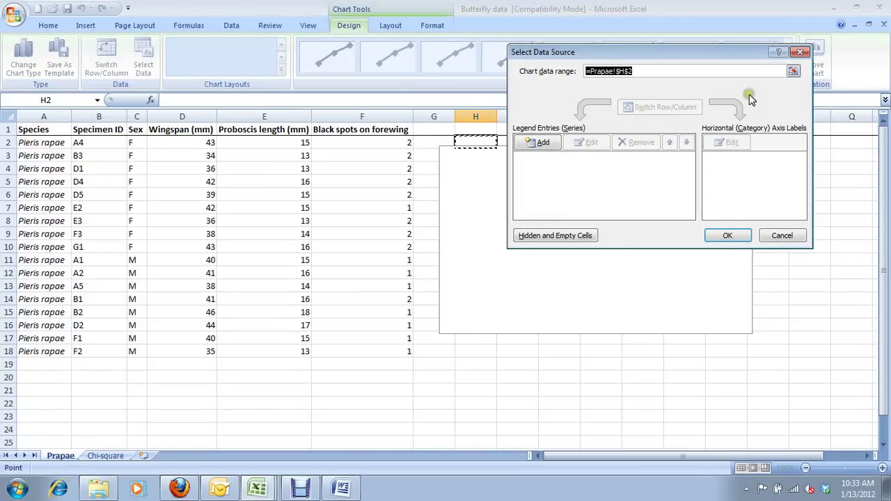
pyautogui.click(797, 74)
pyautogui.click(190, 130)
pyautogui.moveTo(190, 130); pyautogui.dragTo(243, 346)
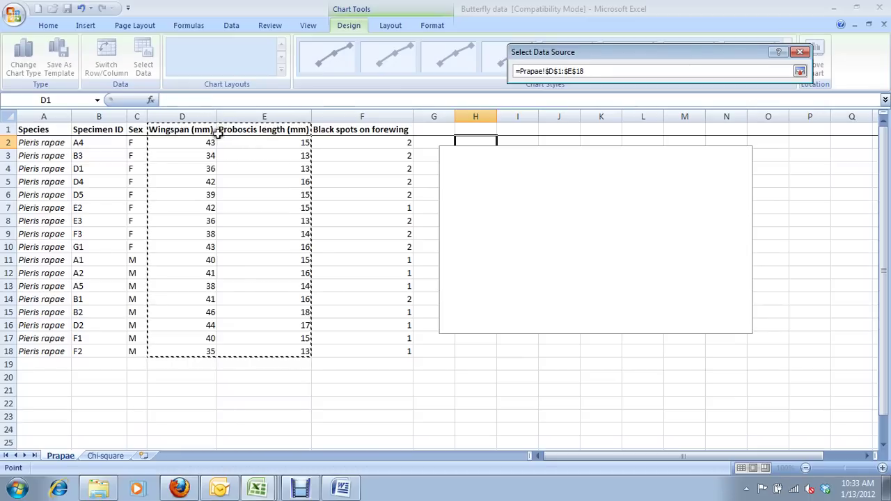
pyautogui.click(801, 71)
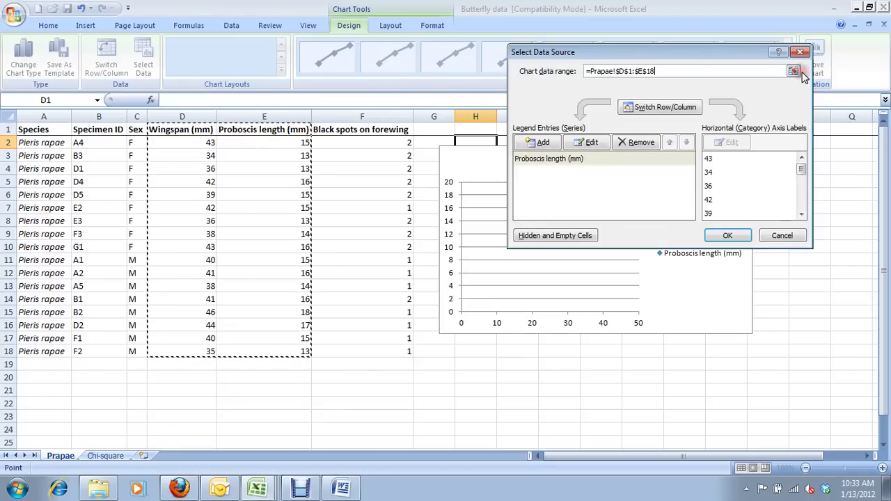
pyautogui.click(729, 236)
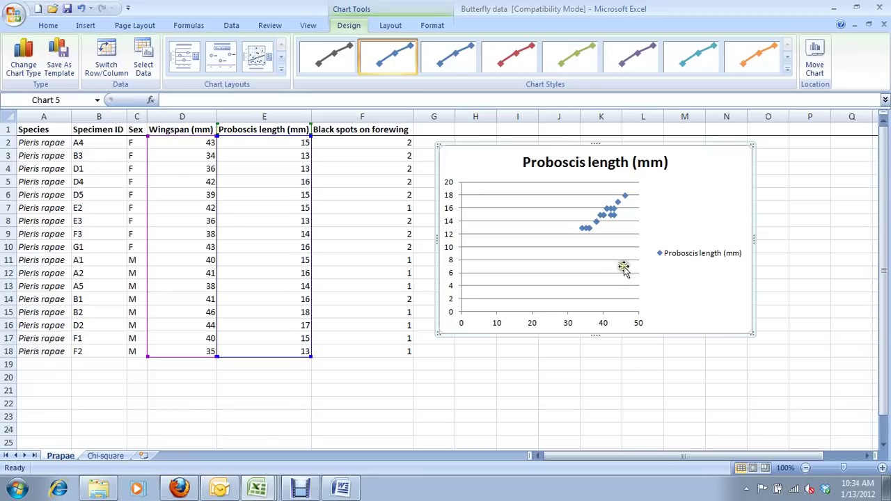
# Delete the legend, the chart title and the horizontal gridlines from the scatter chart.
pyautogui.click(682, 254)
pyautogui.press('Delete')
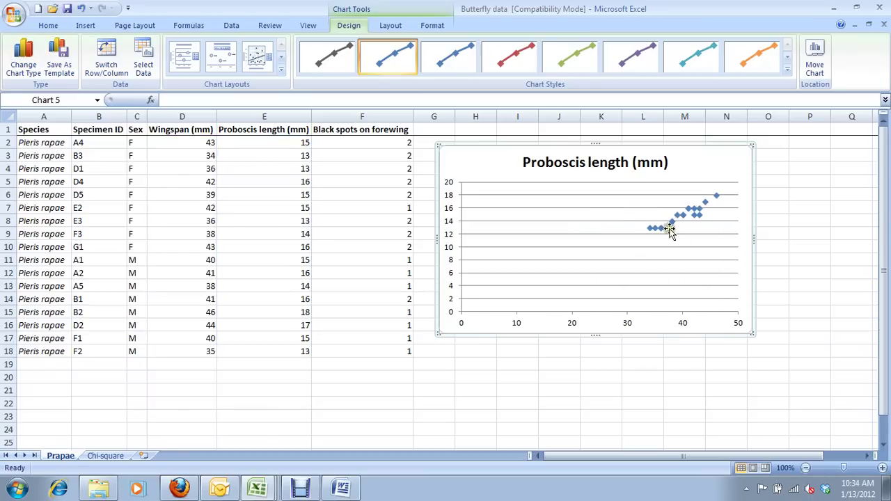
pyautogui.click(636, 163)
pyautogui.press('Delete')
pyautogui.click(601, 202)
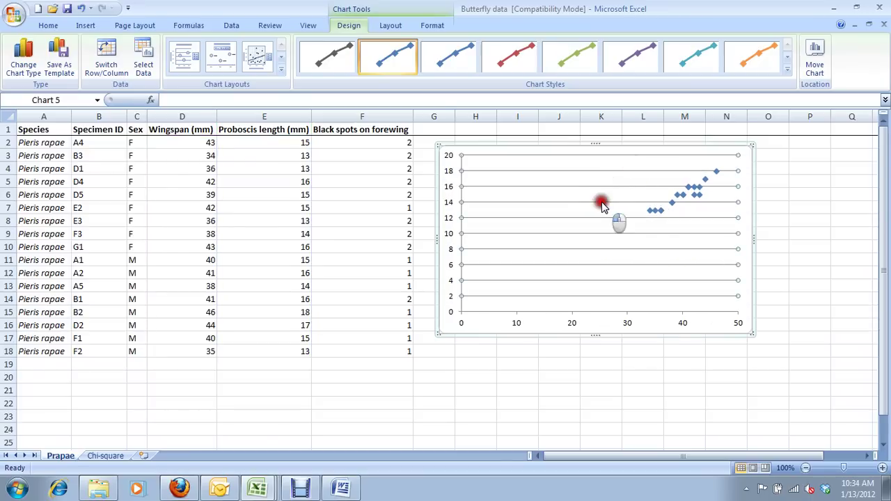
pyautogui.press('Delete')
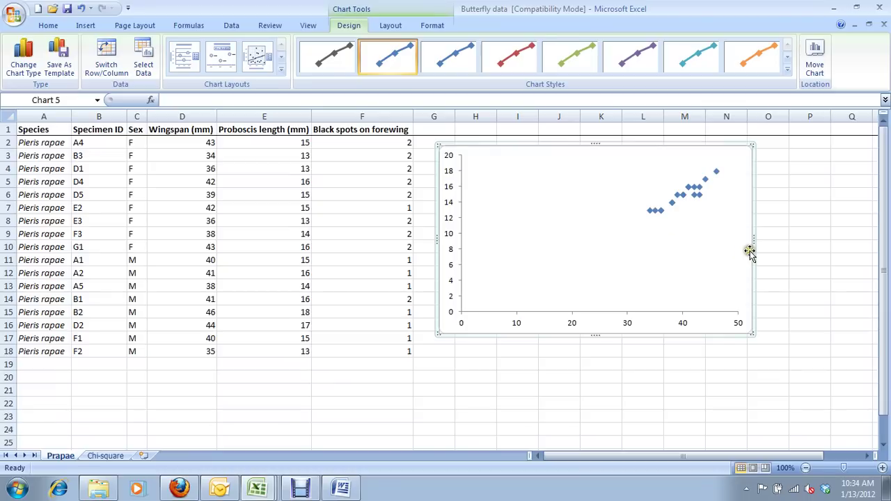